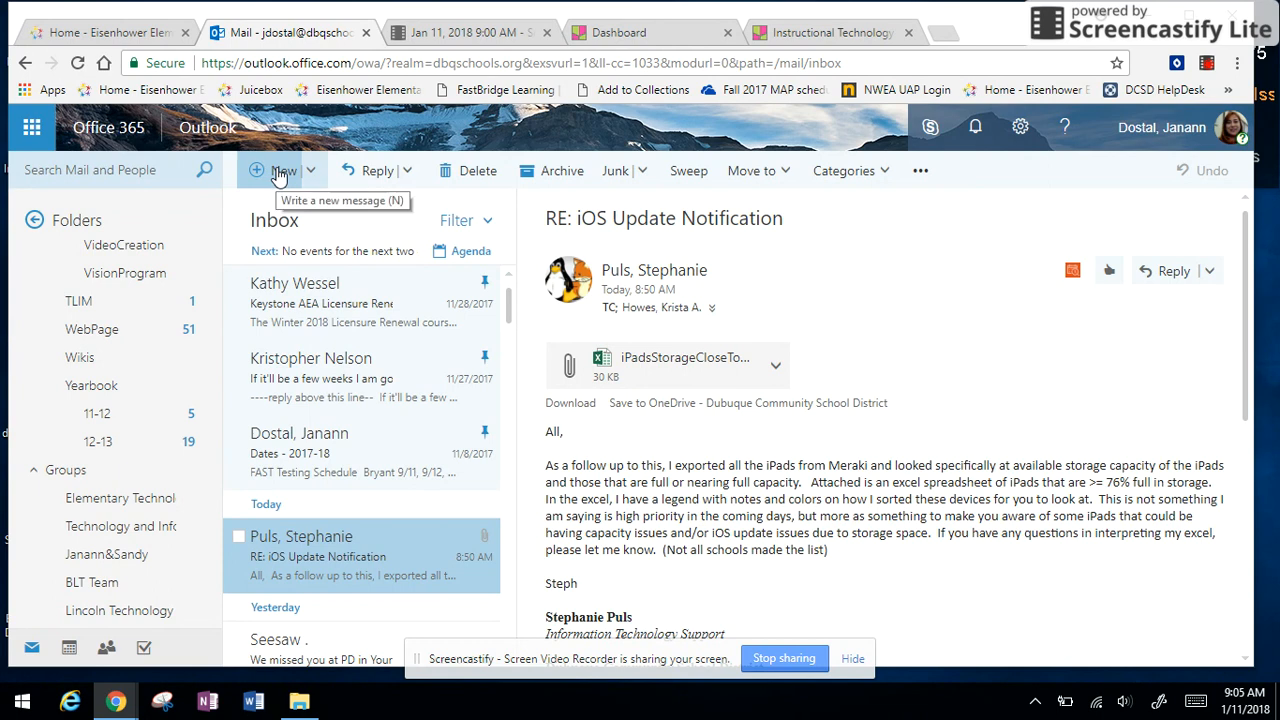
- Start a new email message and choose to attach a file from the computer
{"action": "left_click", "coordinate": [279, 173]}
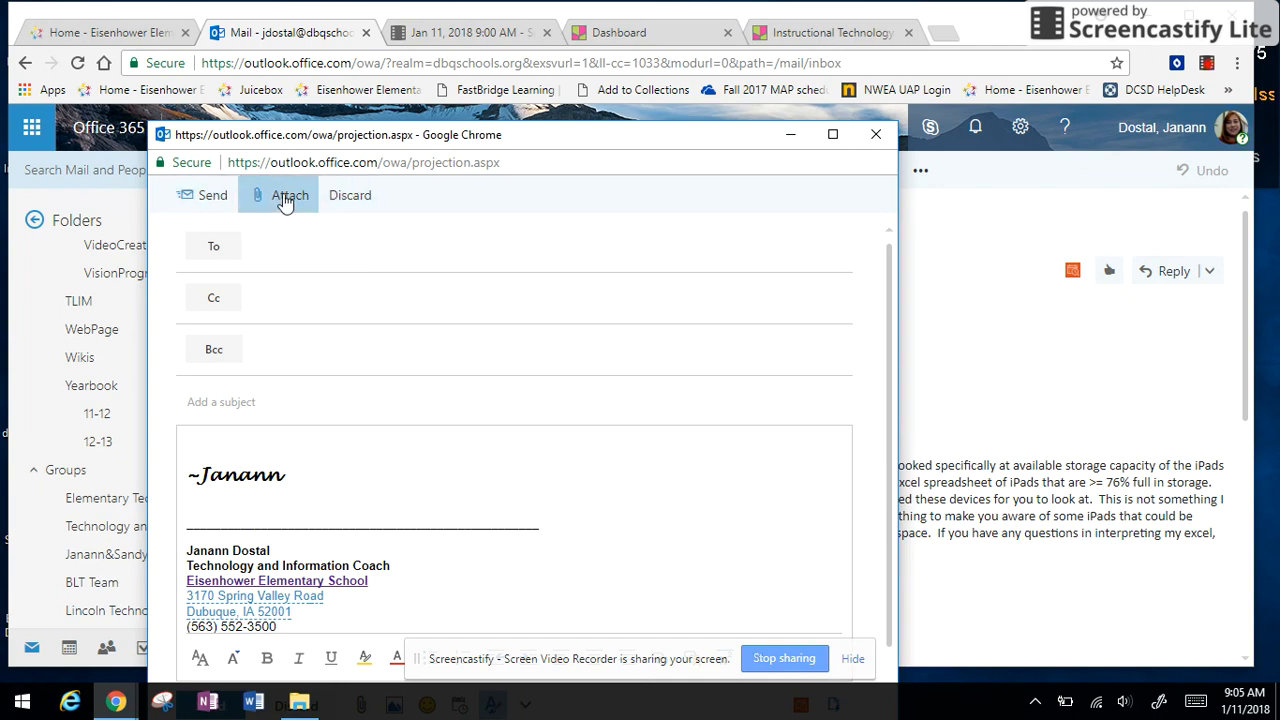
{"action": "left_click", "coordinate": [285, 197]}
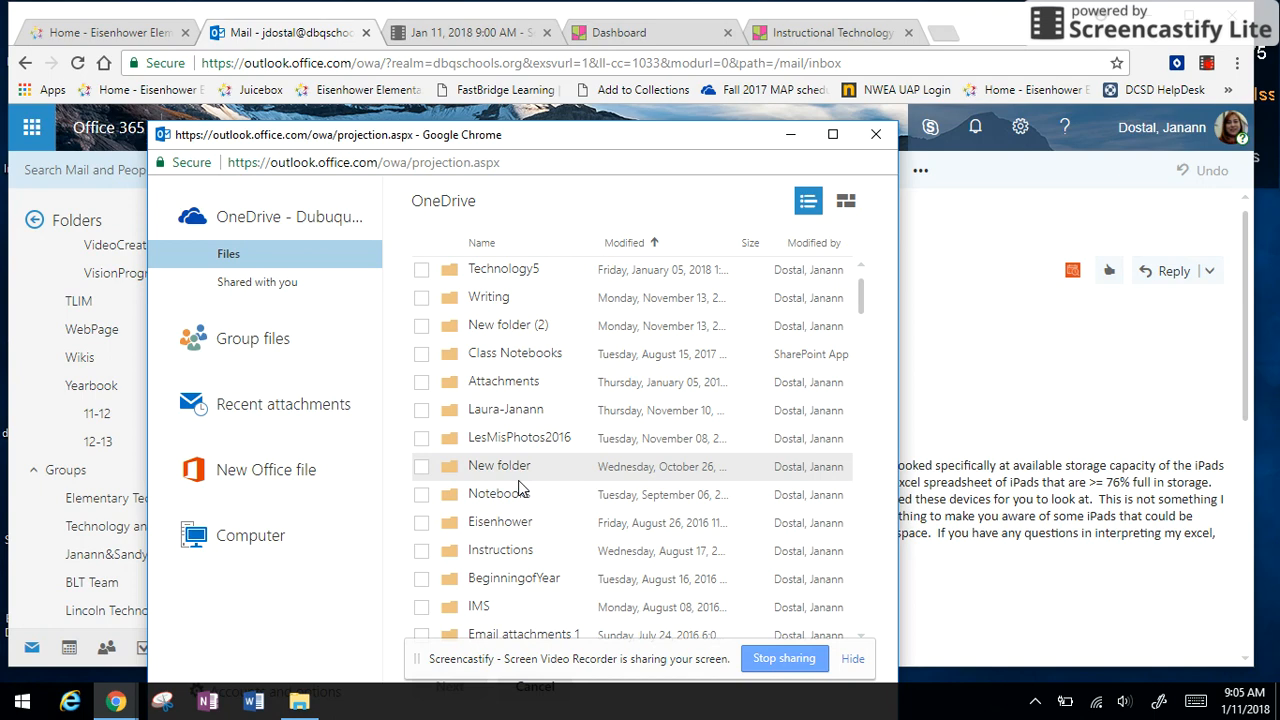
{"action": "left_click", "coordinate": [250, 548]}
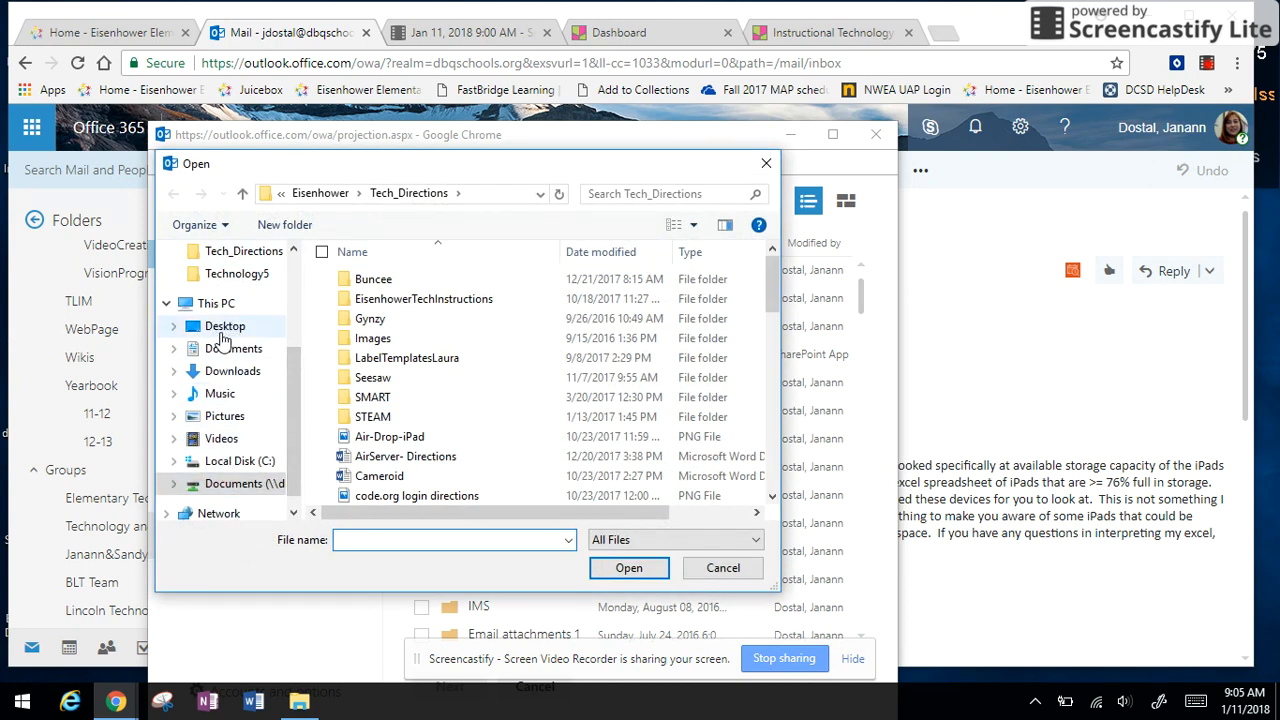
- Browse to the Tech_Directions folder inside the Eisenhower folder, going through the OneDrive shortcut on the Desktop
{"action": "left_click", "coordinate": [224, 327]}
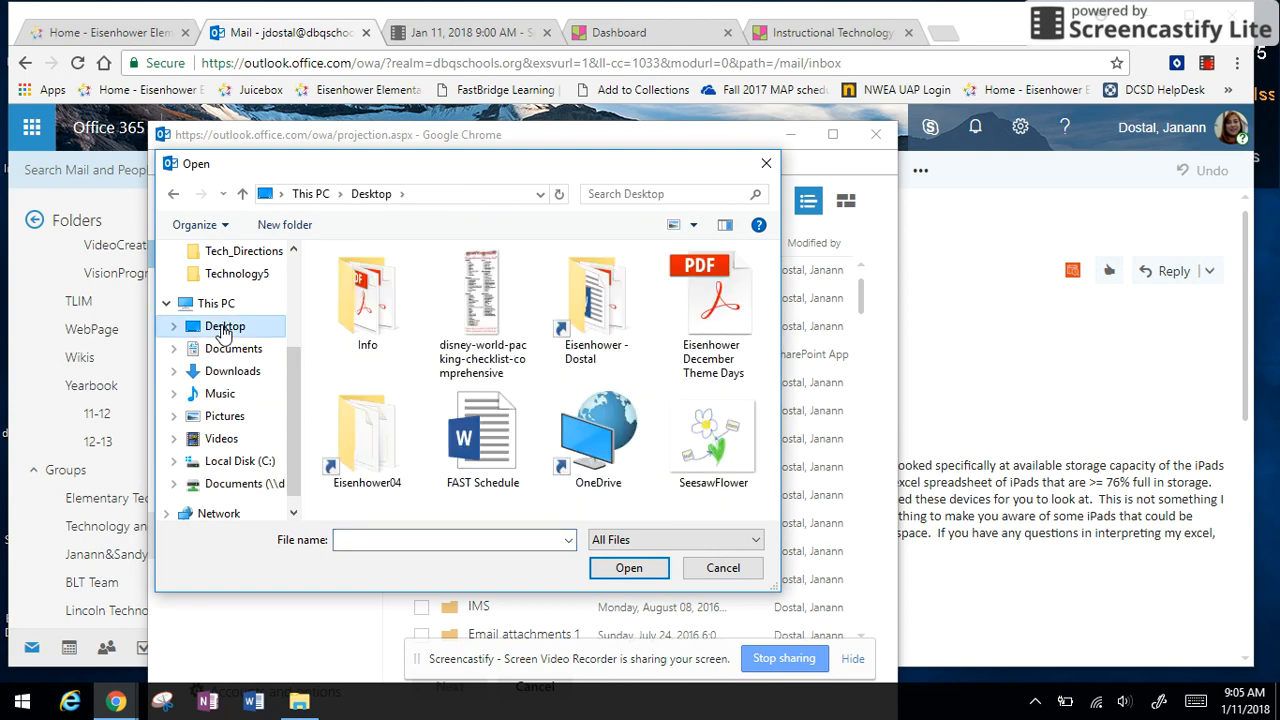
{"action": "left_click", "coordinate": [614, 447]}
{"action": "double_click", "coordinate": [614, 447]}
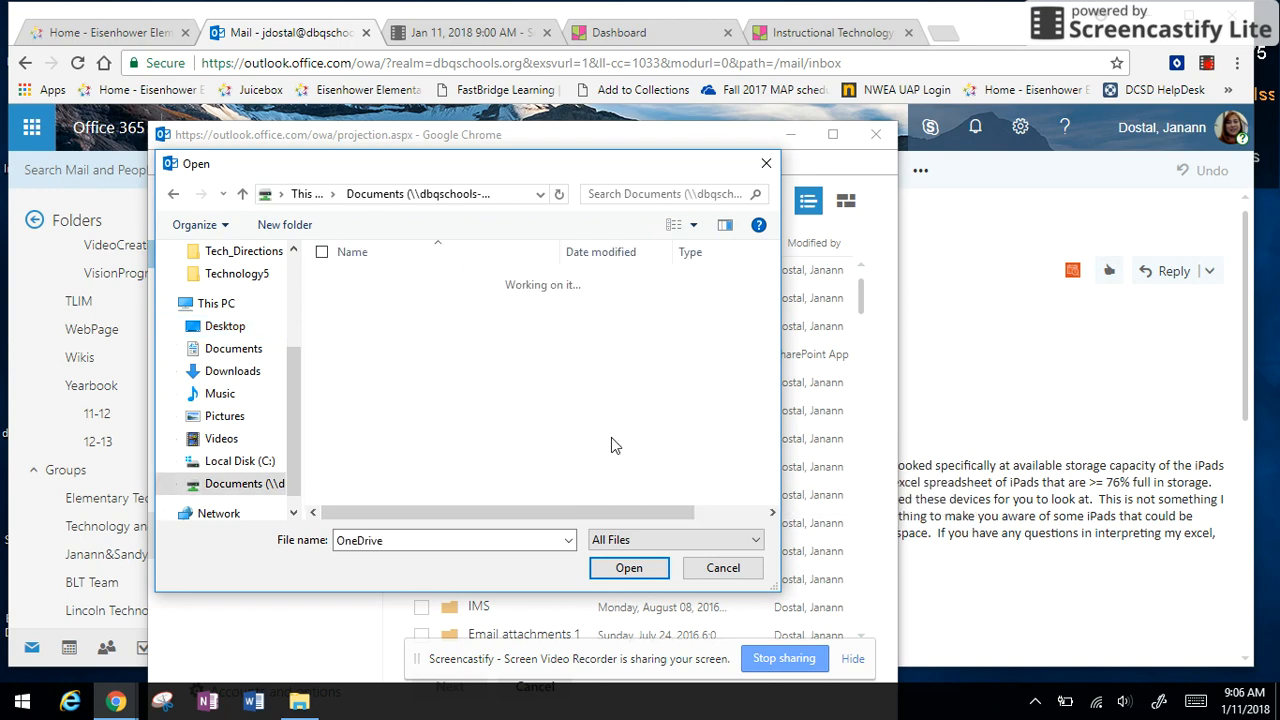
{"action": "mouse_move", "coordinate": [777, 282]}
{"action": "left_mouse_down"}
{"action": "mouse_move", "coordinate": [778, 308]}
{"action": "mouse_move", "coordinate": [778, 292]}
{"action": "left_mouse_up"}
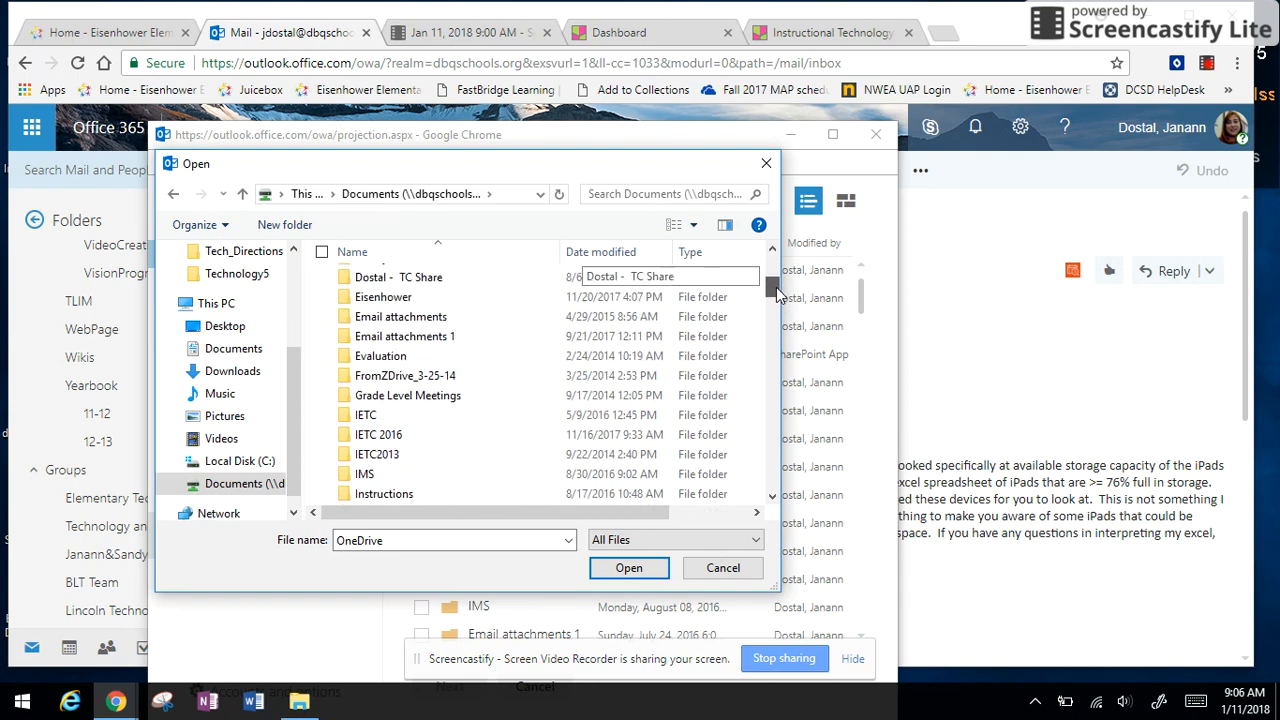
{"action": "left_click", "coordinate": [377, 300]}
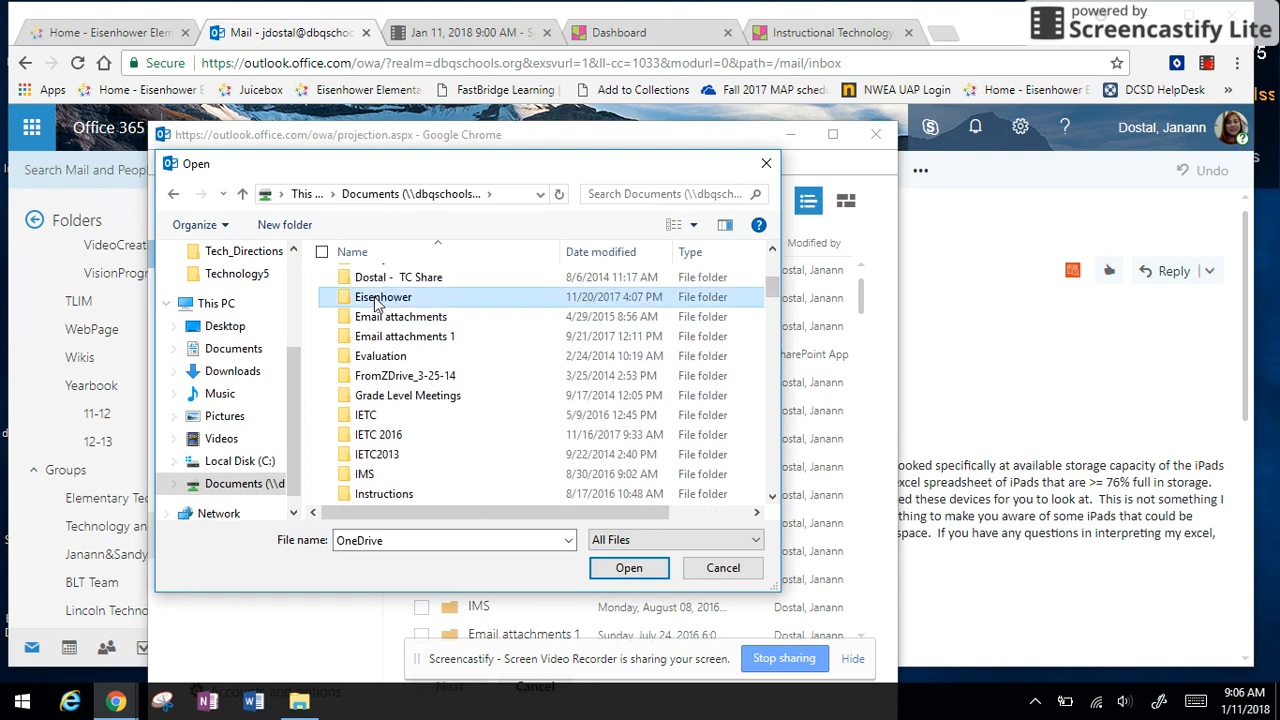
{"action": "double_click", "coordinate": [377, 300]}
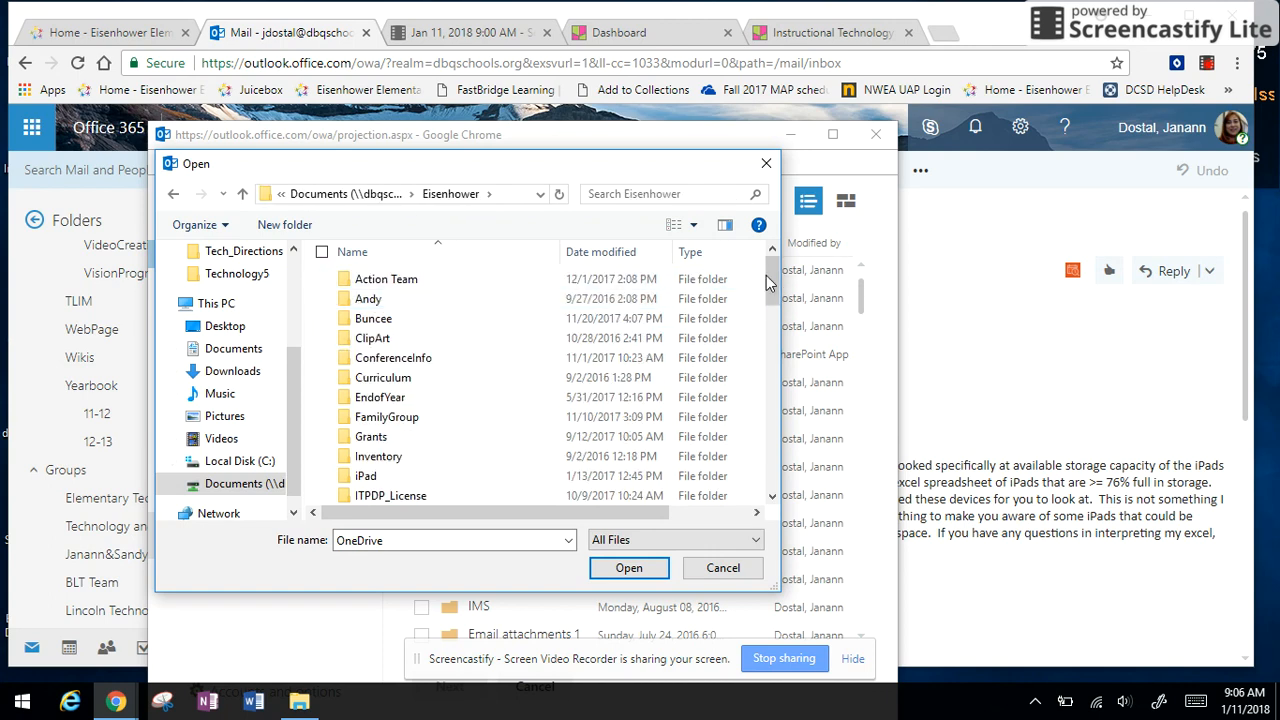
{"action": "left_click_drag", "start_coordinate": [770, 283], "coordinate": [770, 395]}
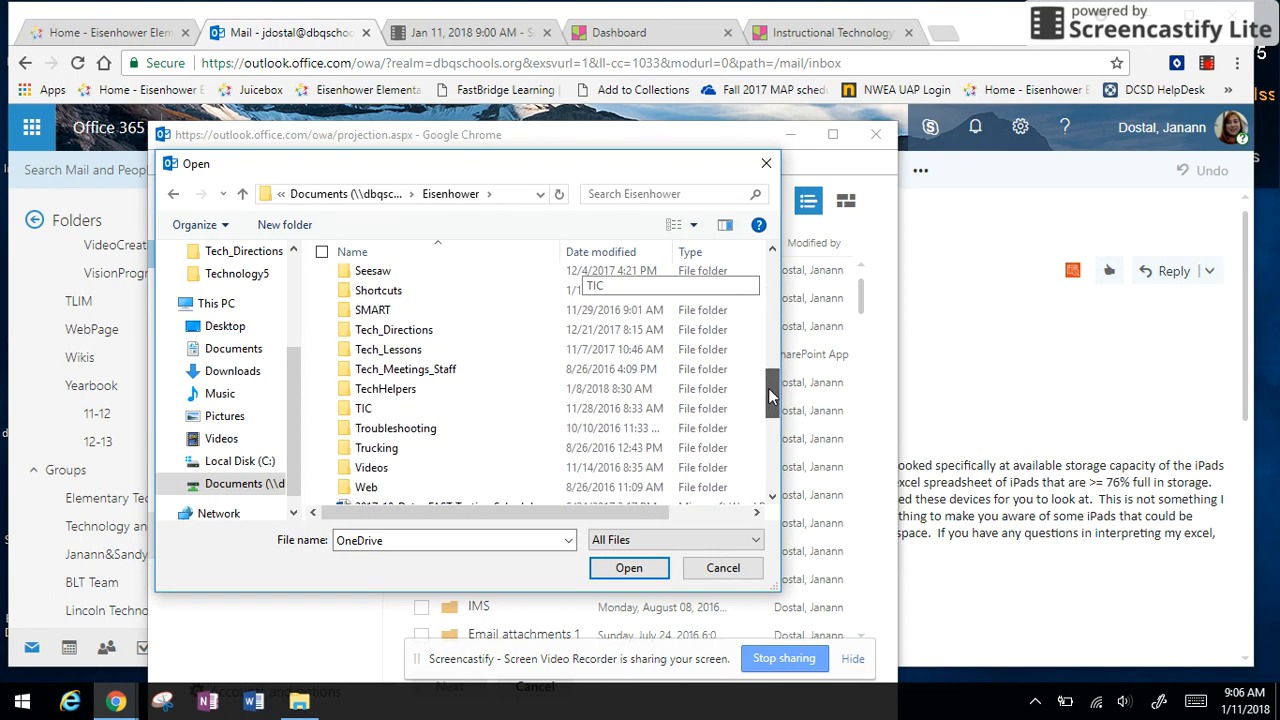
{"action": "double_click", "coordinate": [413, 334]}
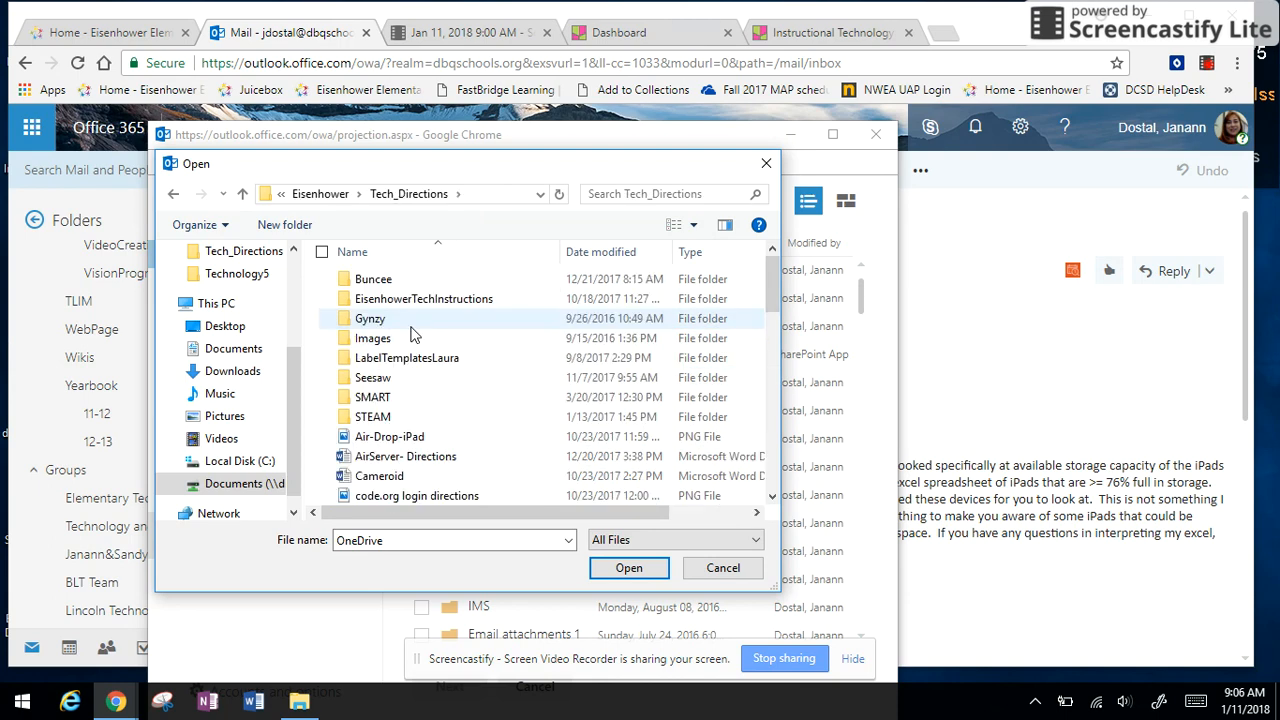
- Attach the Word document "AirServer- Directions" to the message as a copy
{"action": "left_click_drag", "start_coordinate": [771, 306], "coordinate": [771, 328]}
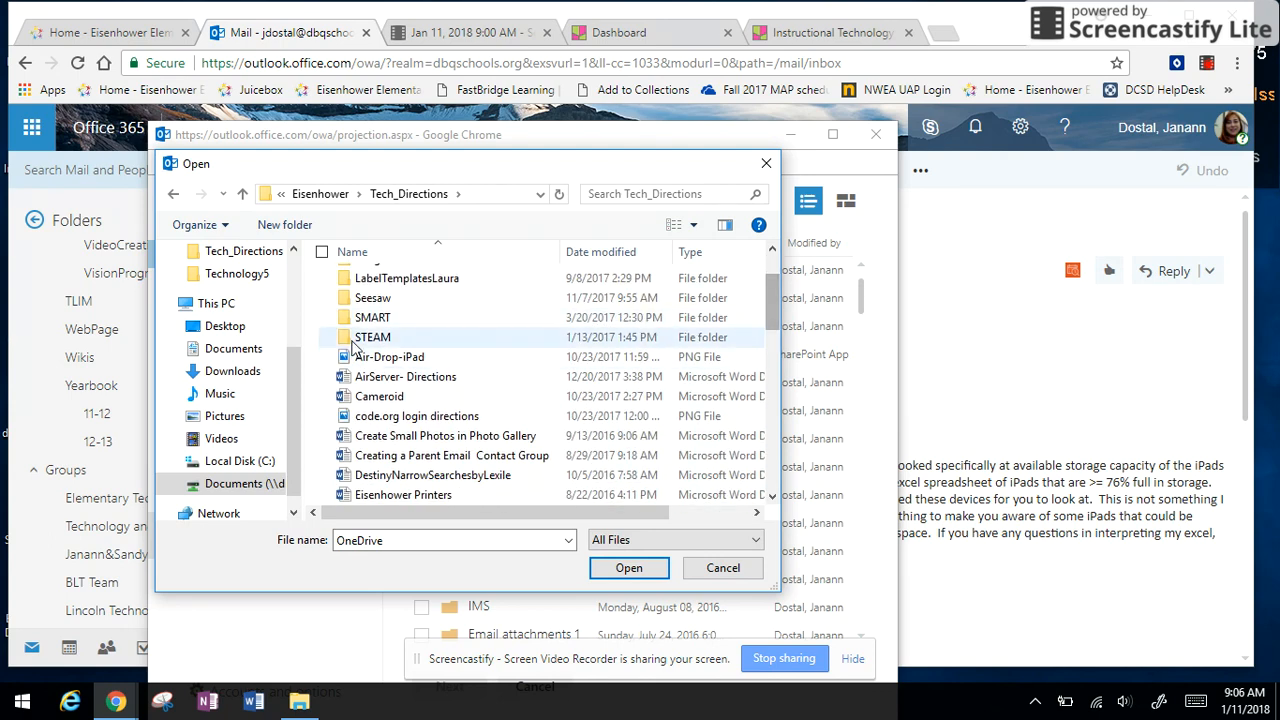
{"action": "double_click", "coordinate": [385, 379]}
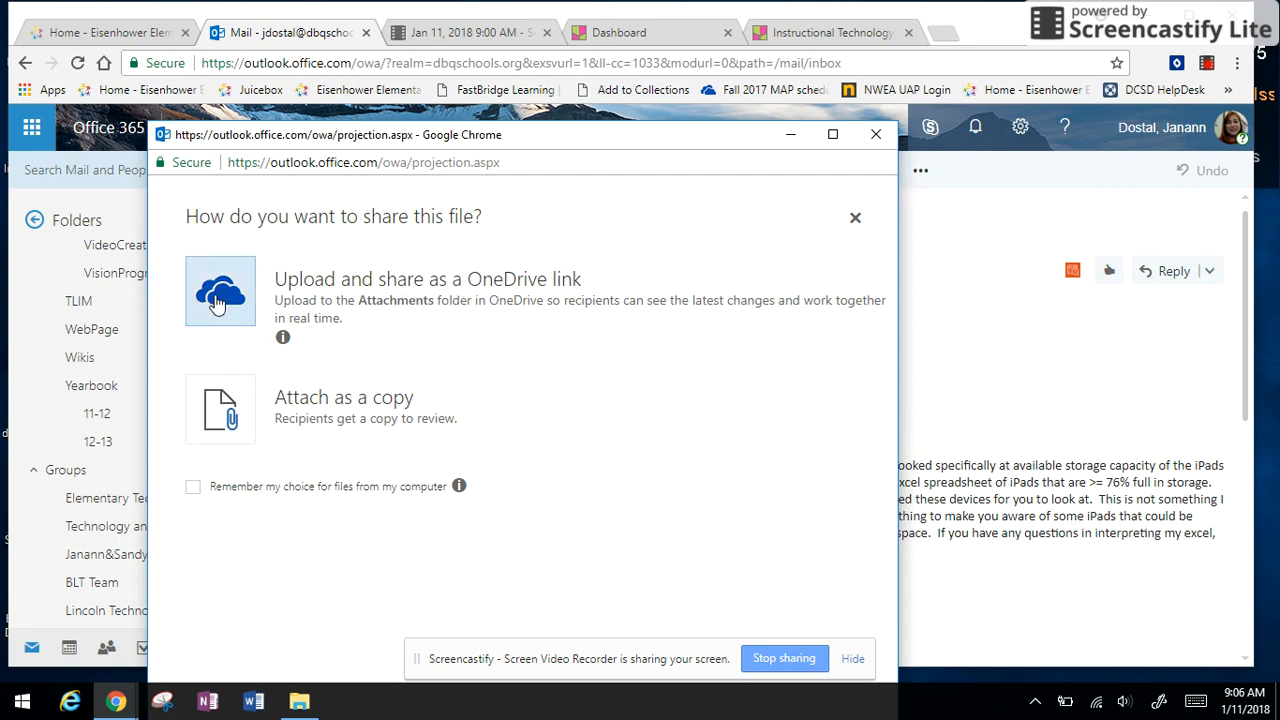
{"action": "left_click", "coordinate": [220, 415]}
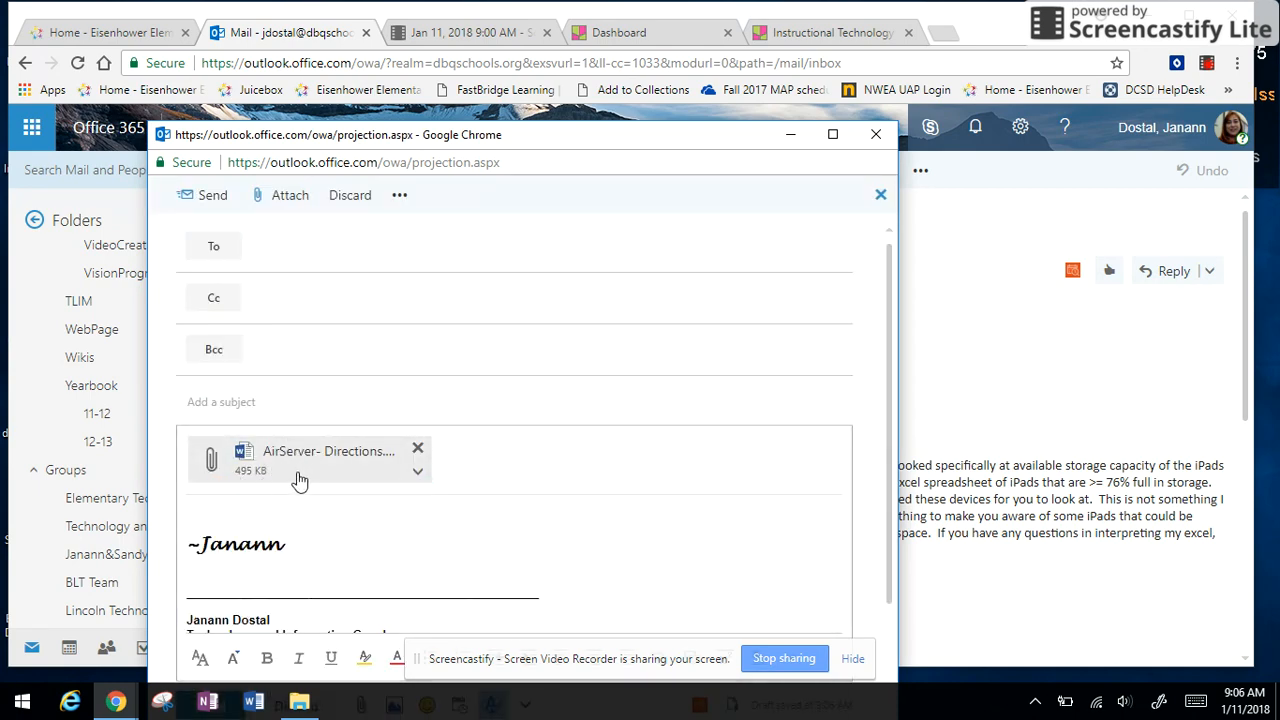
- Set the subject to "Air Server Directions" and write "Please see the attached directions. Let me know if you have questions." above the signature
{"action": "left_click", "coordinate": [234, 401]}
{"action": "type", "text": "Air Server Directions"}
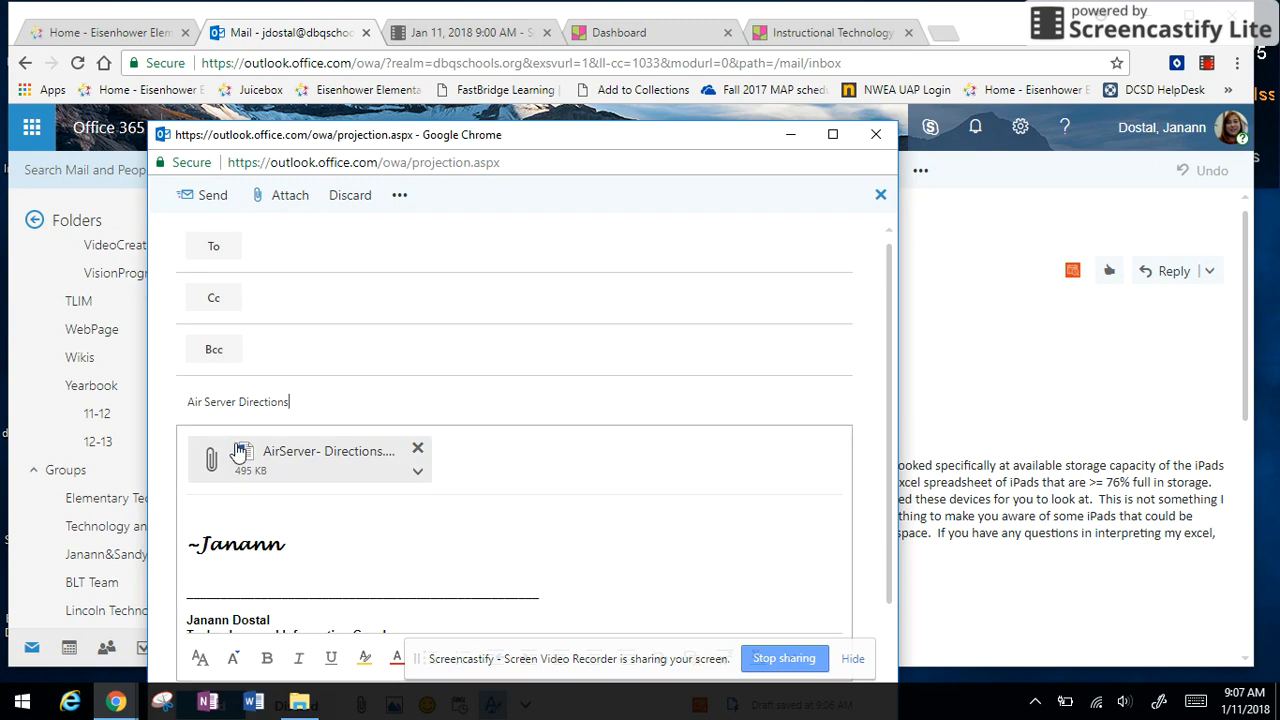
{"action": "left_click", "coordinate": [204, 510]}
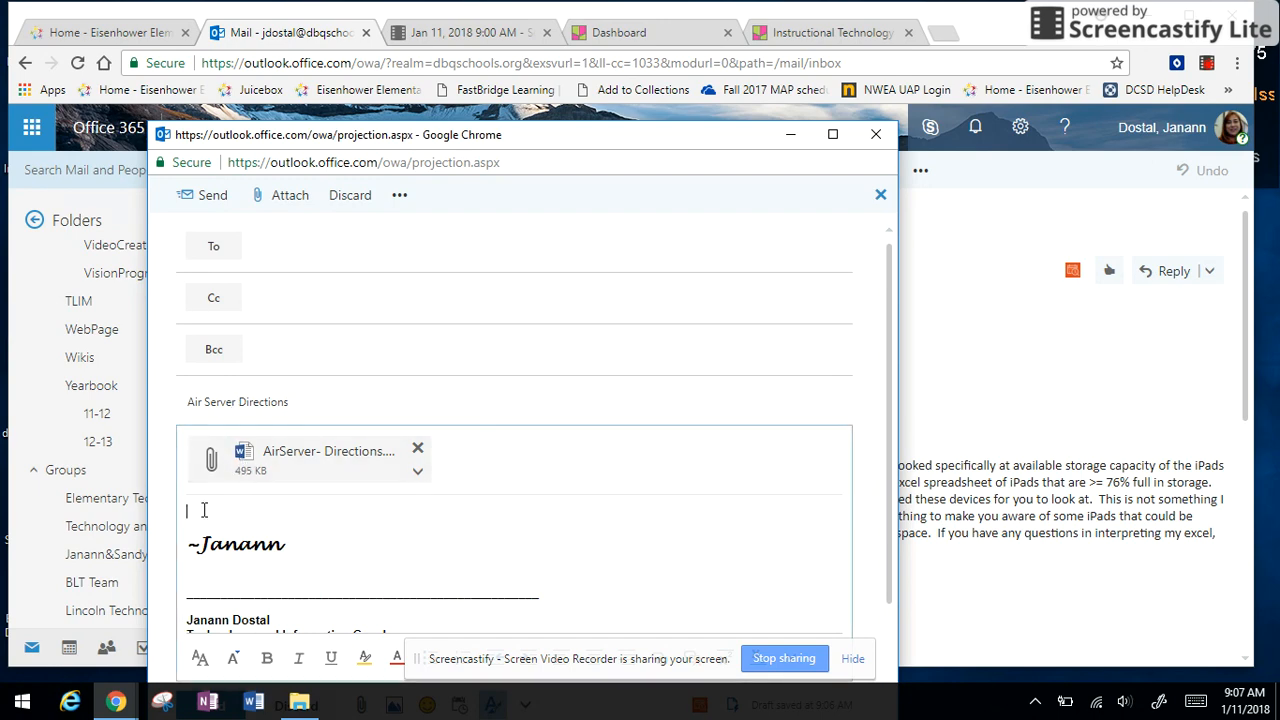
{"action": "type", "text": "Please see the attached directions. "}
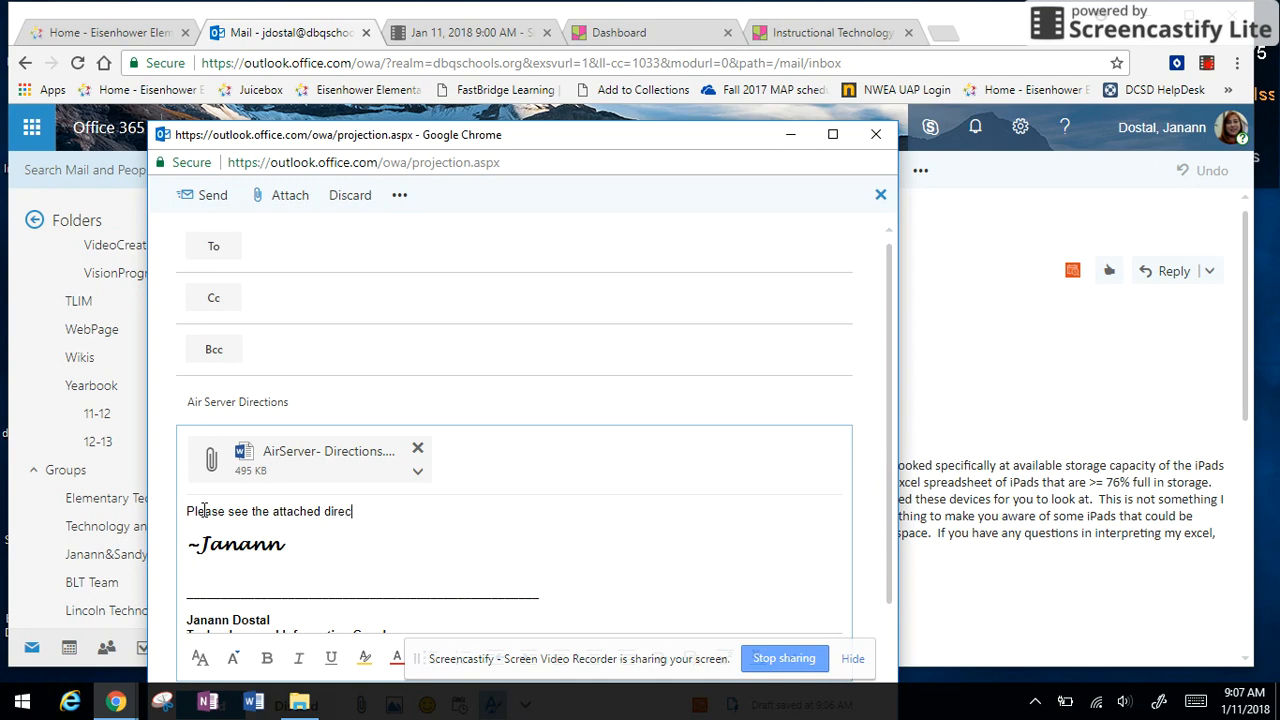
{"action": "type", "text": "Let me know if you have questions"}
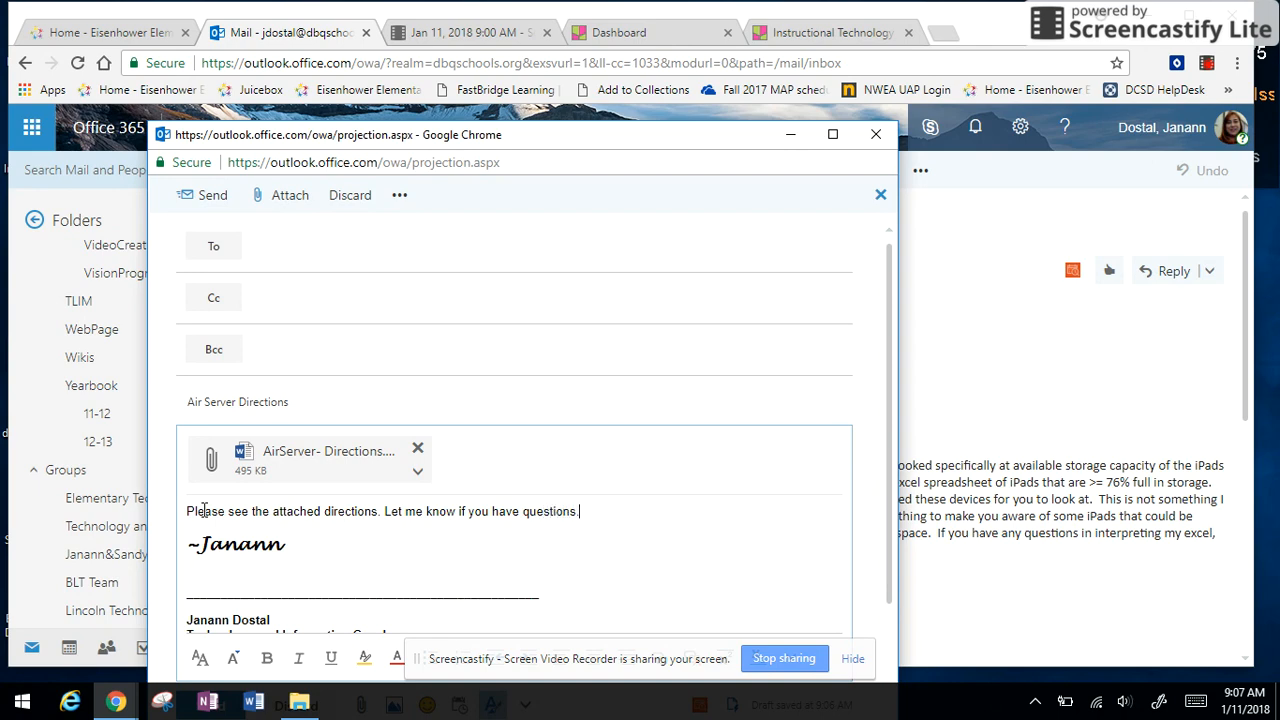
{"action": "type", "text": "."}
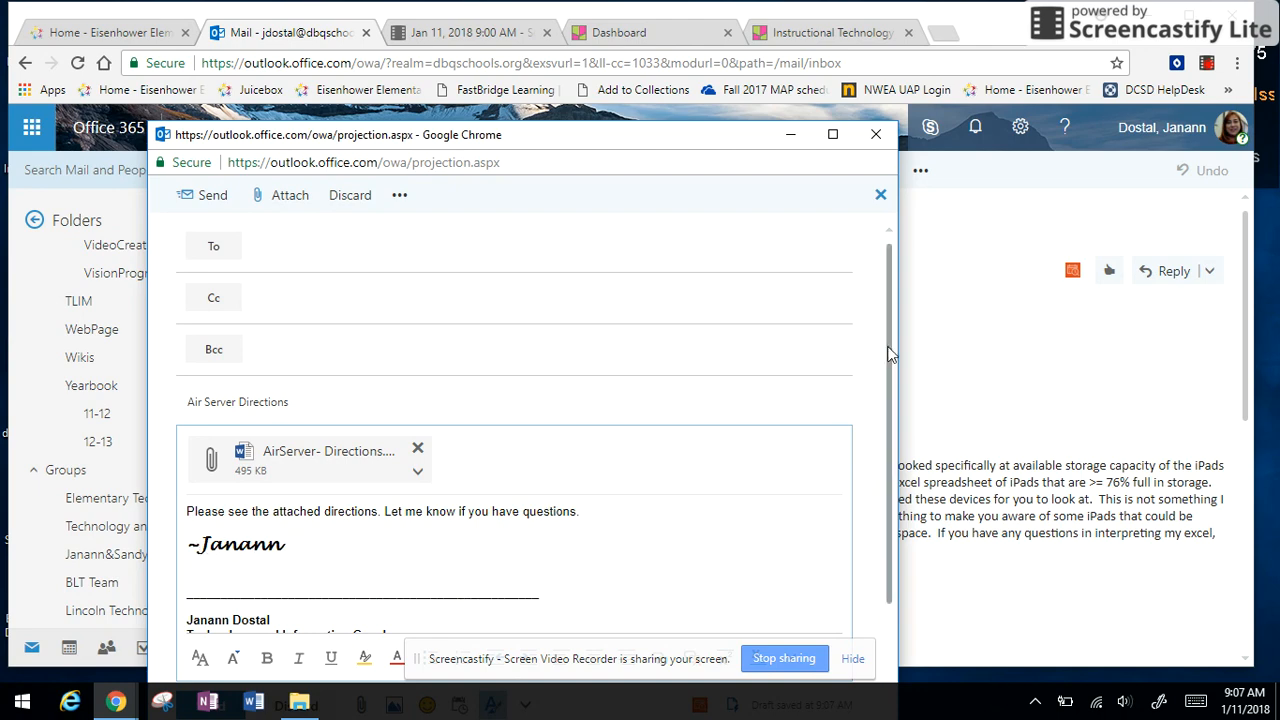
- Address the message to the Eisenhower Teachers and Eisenhower Support Staff groups
{"action": "left_click_drag", "start_coordinate": [884, 345], "coordinate": [890, 465]}
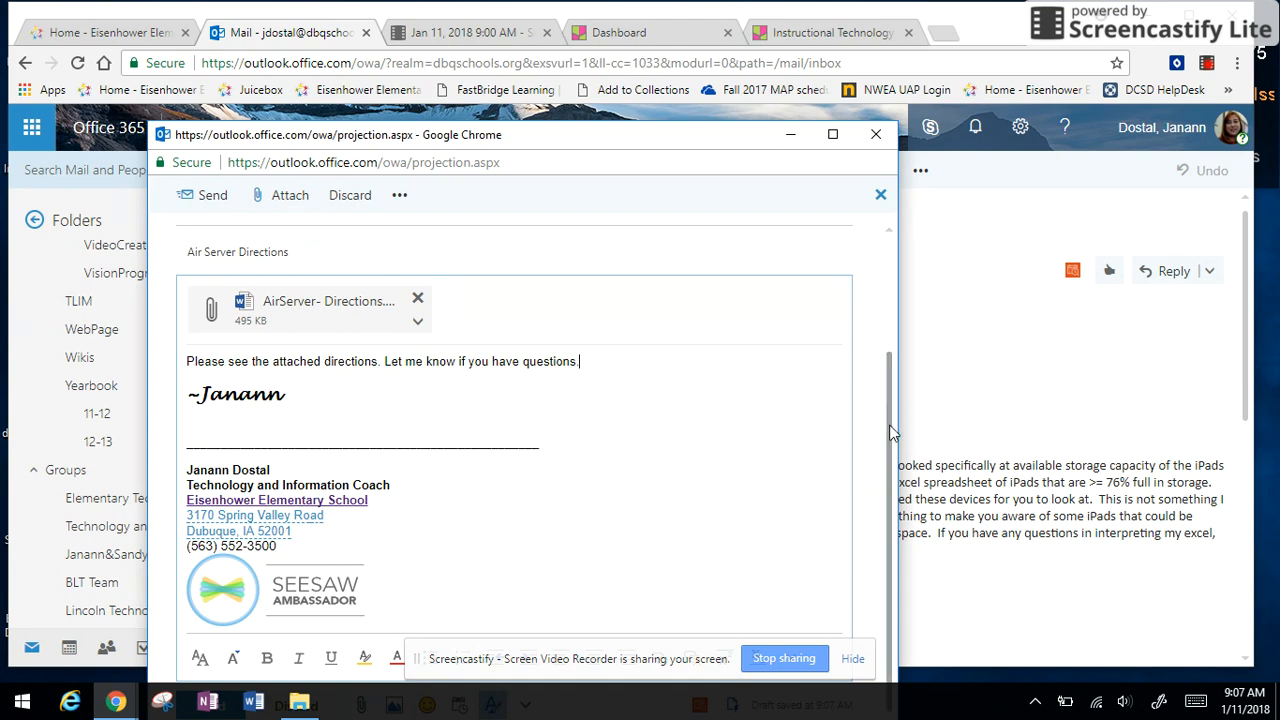
{"action": "left_click_drag", "start_coordinate": [891, 432], "coordinate": [898, 283]}
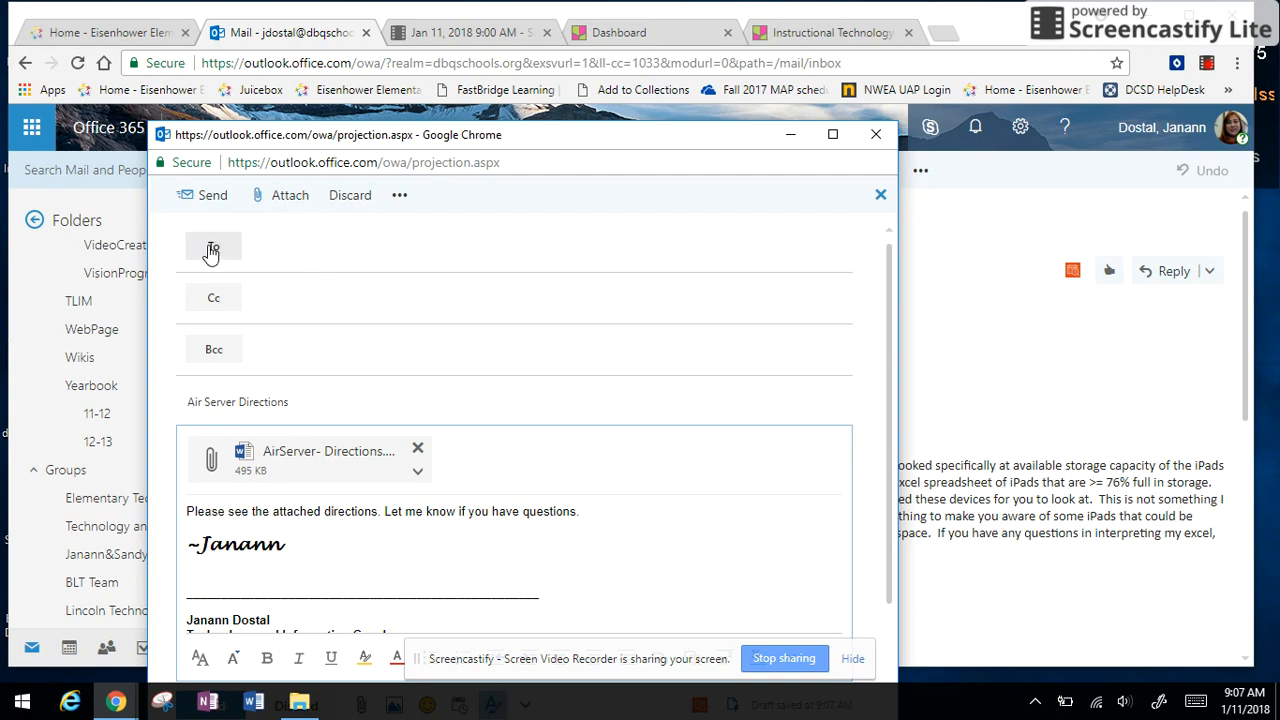
{"action": "left_click", "coordinate": [292, 249]}
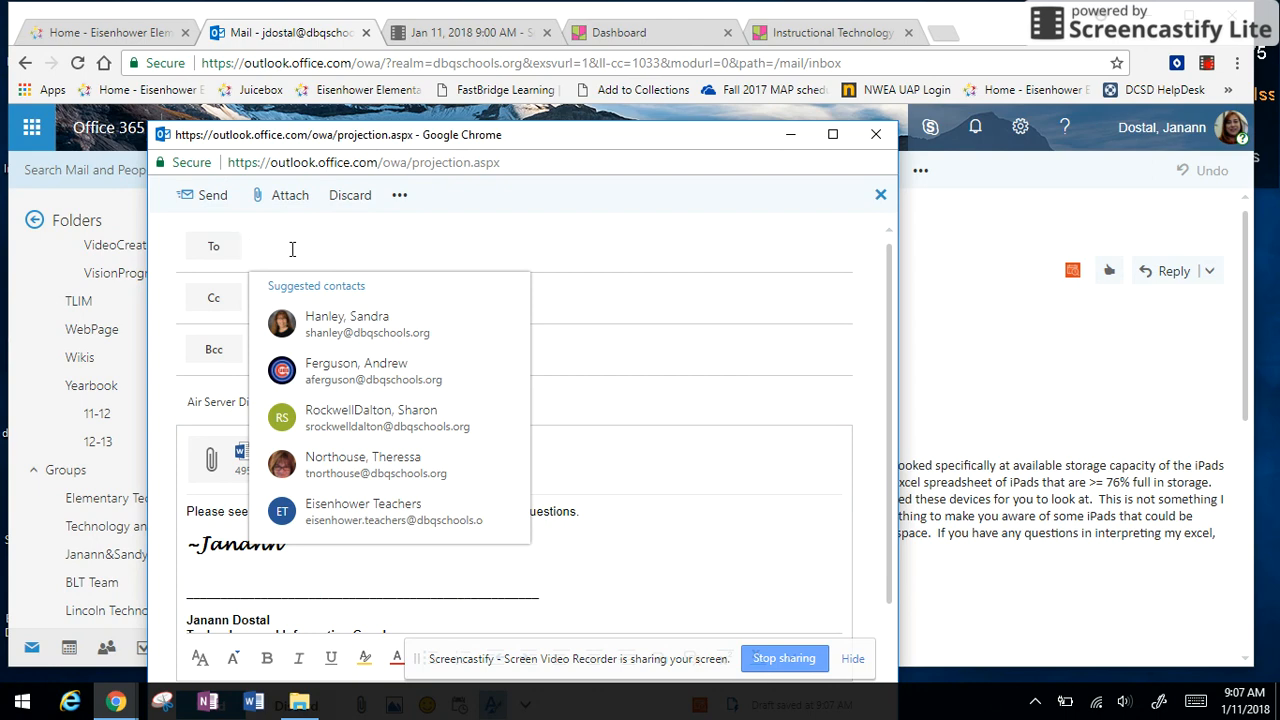
{"action": "type", "text": "eisen"}
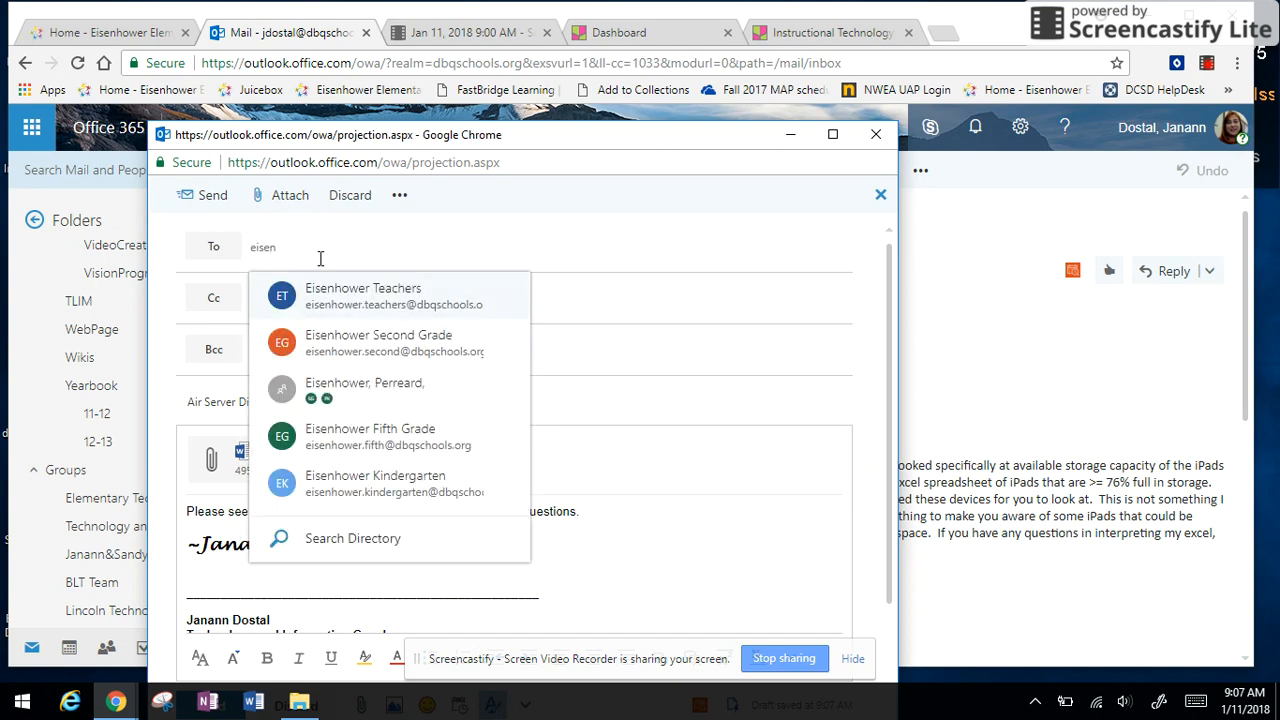
{"action": "left_click", "coordinate": [375, 296]}
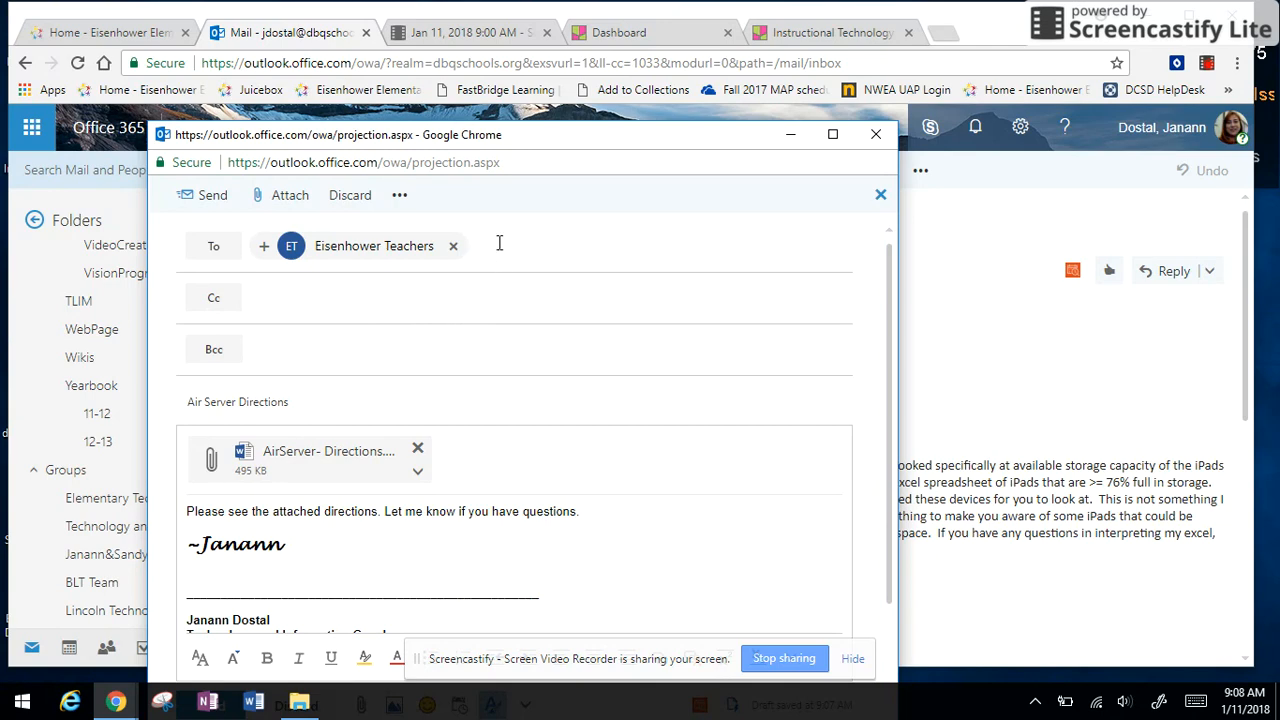
{"action": "type", "text": "eisenhower supp"}
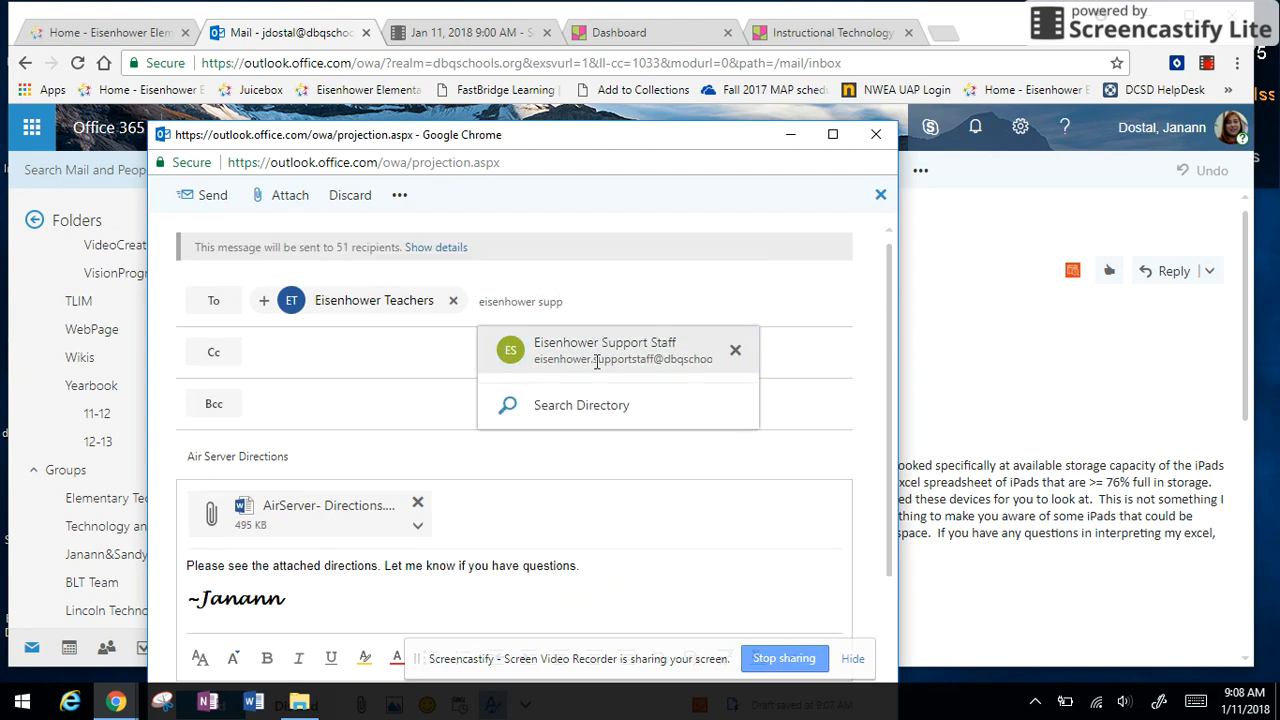
{"action": "left_click", "coordinate": [597, 350]}
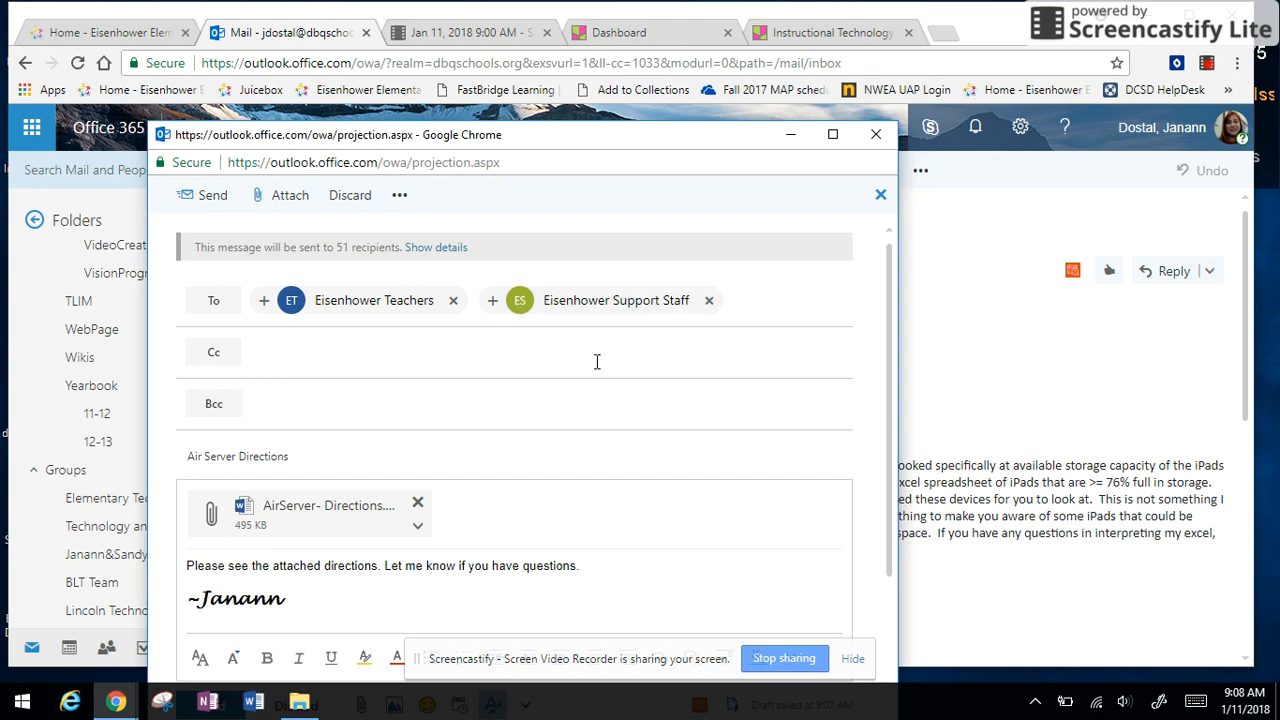
- Expand the Eisenhower Support Staff group into individual recipients and remove its first member, one mid-list member and its last member
{"action": "left_click", "coordinate": [492, 301]}
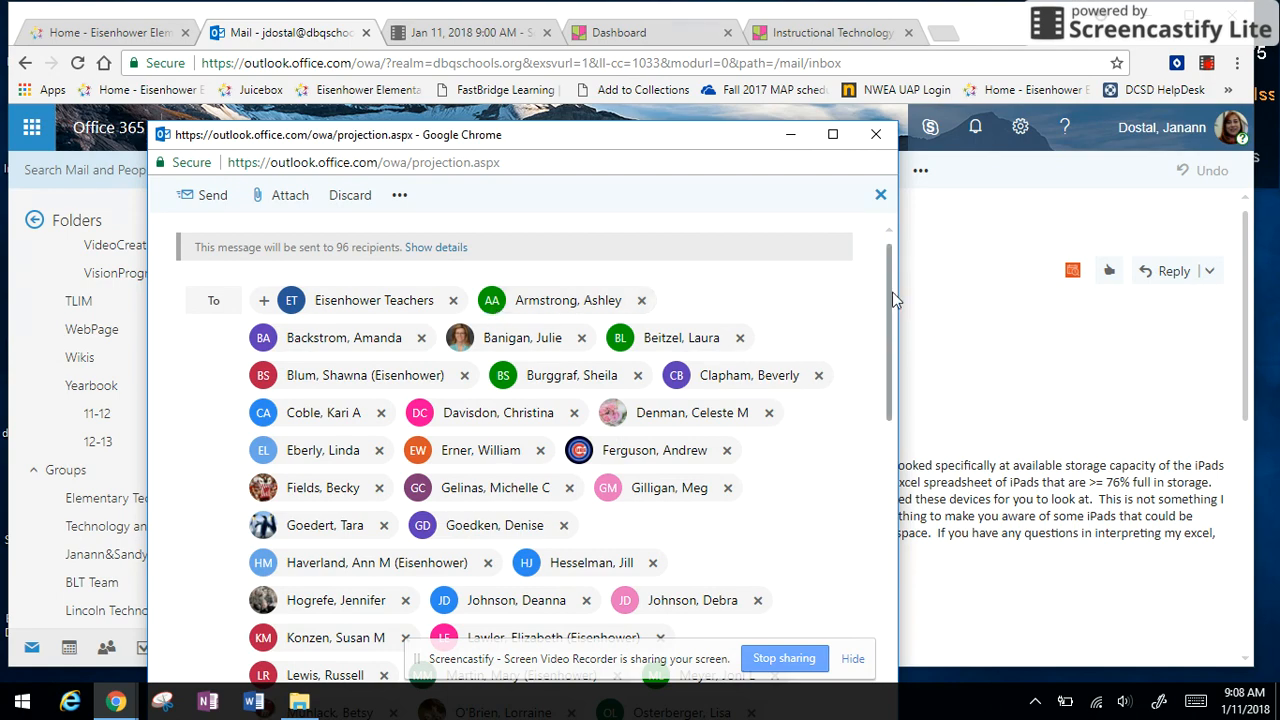
{"action": "left_click_drag", "start_coordinate": [892, 291], "coordinate": [897, 371]}
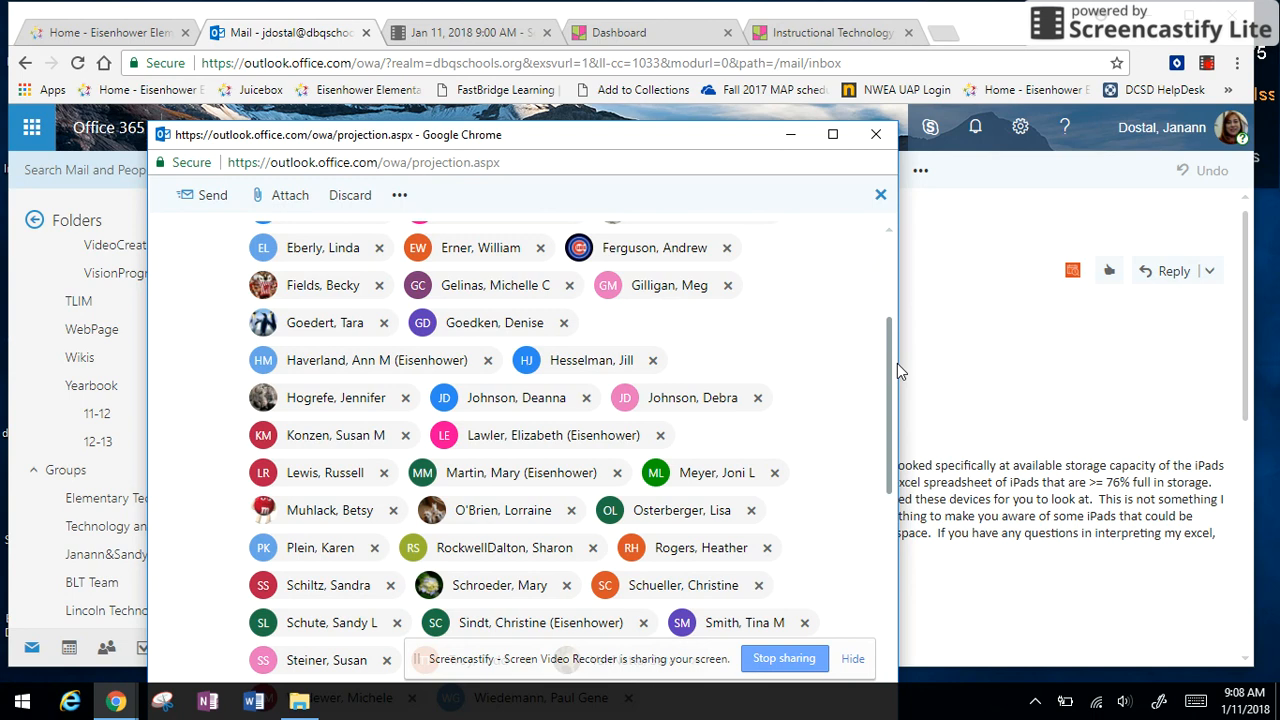
{"action": "left_click_drag", "start_coordinate": [890, 362], "coordinate": [892, 300]}
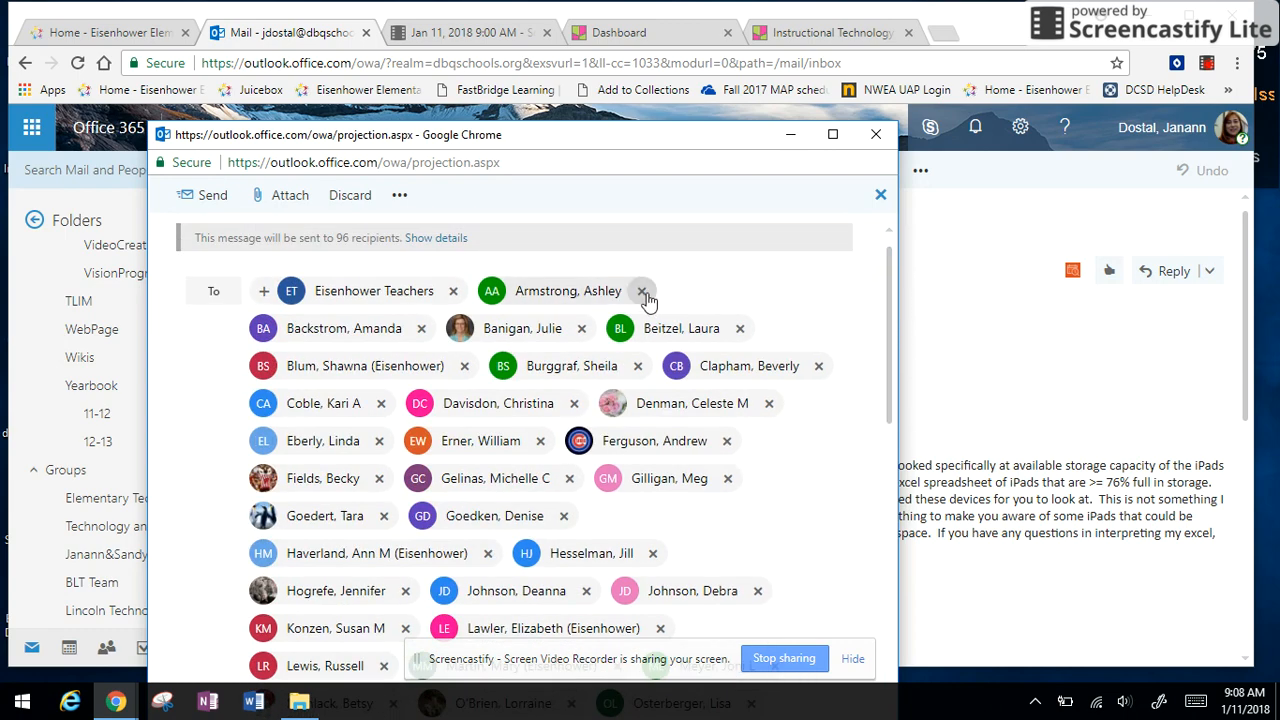
{"action": "scroll", "coordinate": [646, 297], "scroll_direction": "down", "scroll_amount": 4}
{"action": "left_click", "coordinate": [383, 253]}
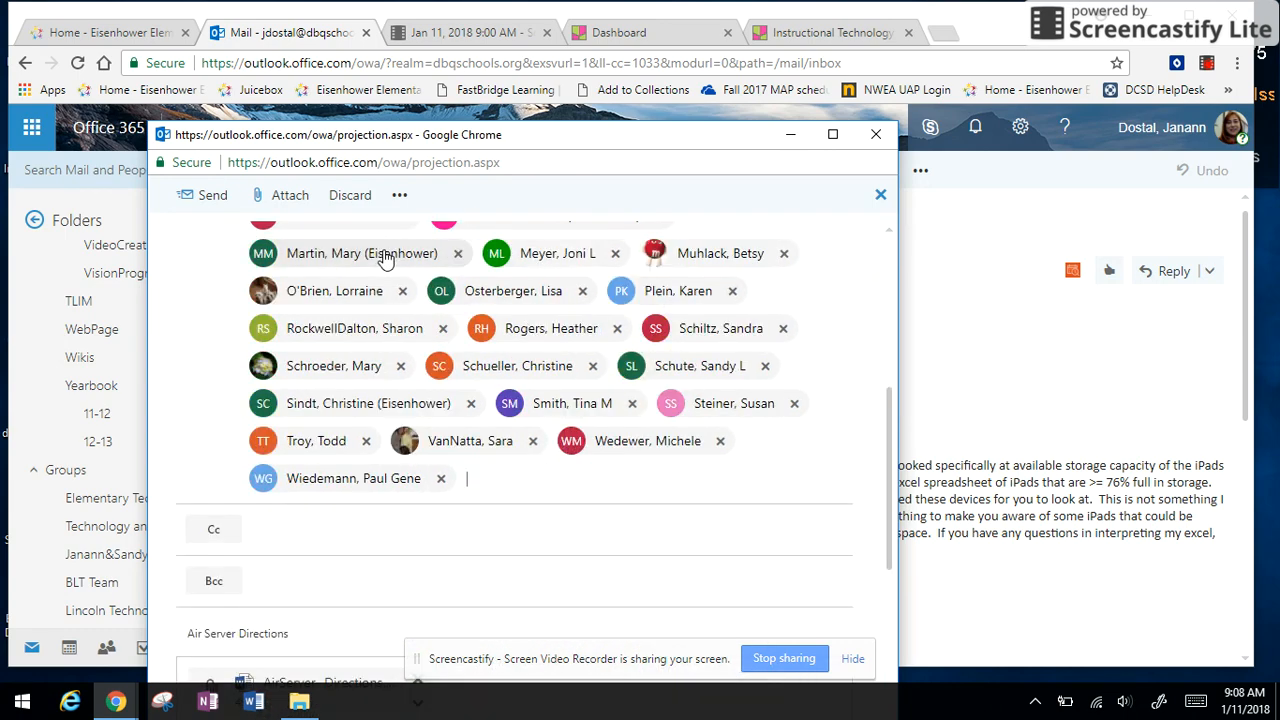
{"action": "left_click", "coordinate": [440, 479]}
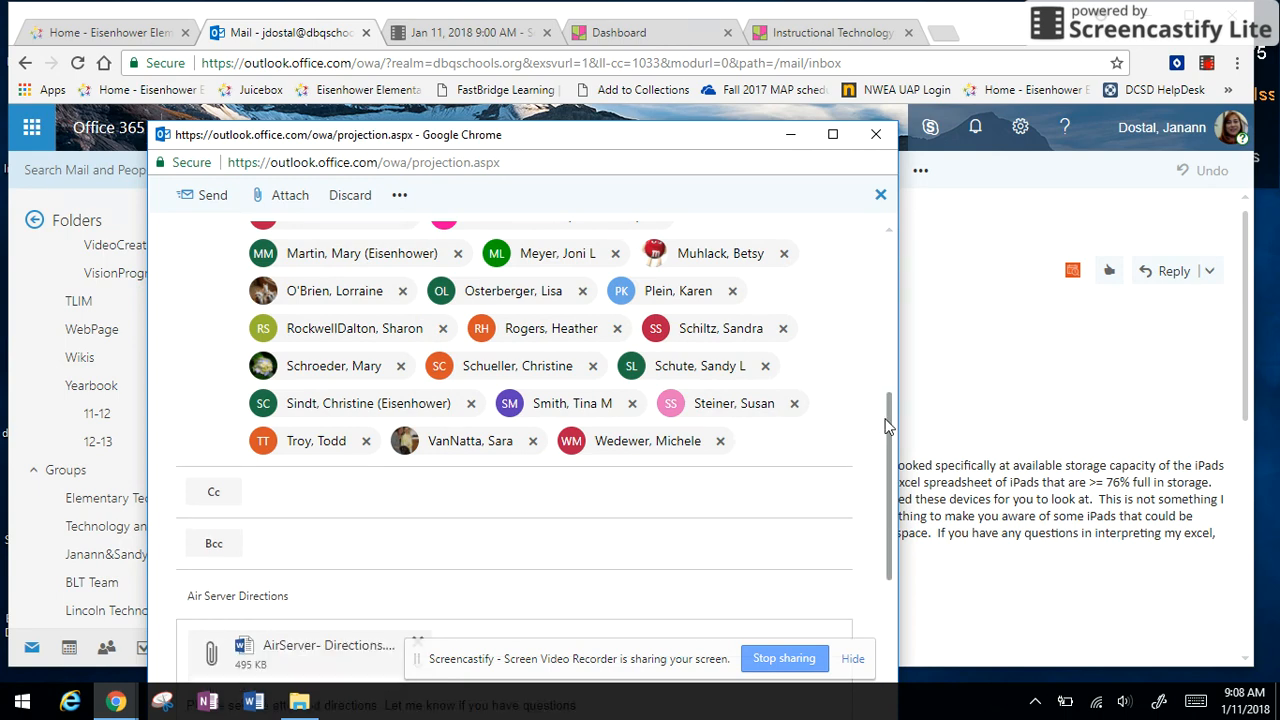
- Examine the Cc and Bcc fields with their suggested contacts and review the message from recipients to signature
{"action": "left_click_drag", "start_coordinate": [884, 425], "coordinate": [890, 488]}
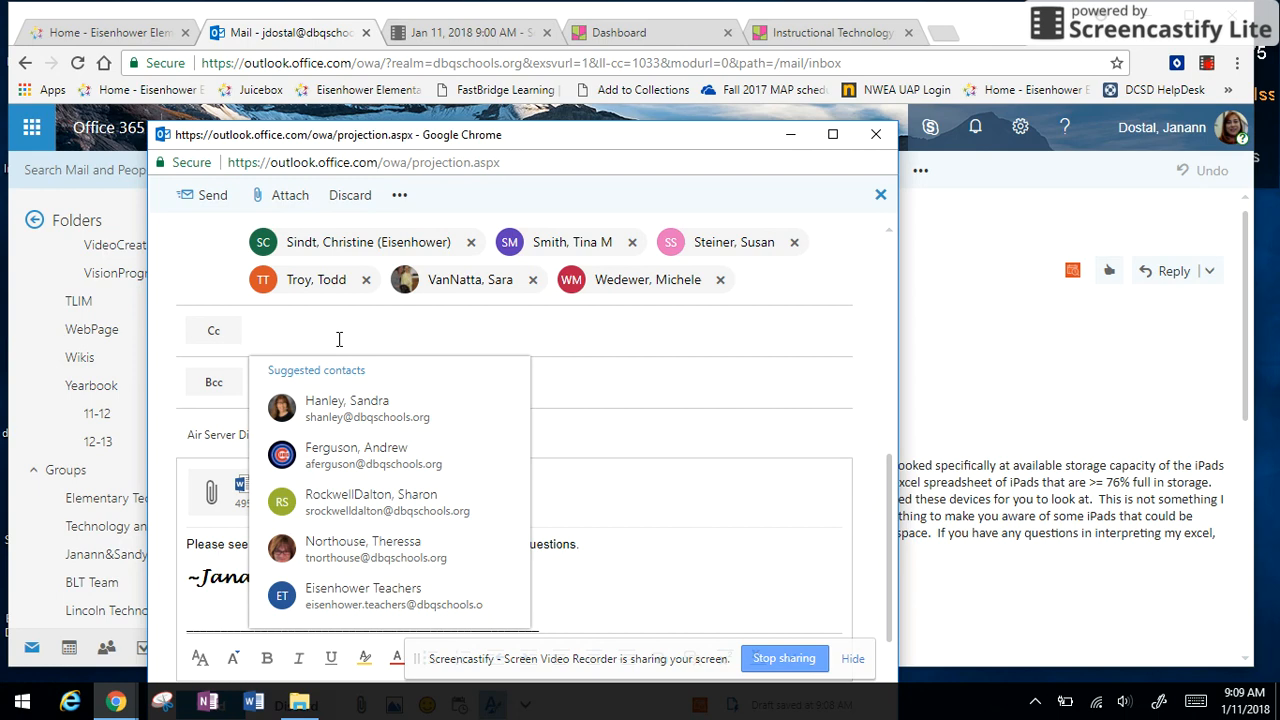
{"action": "left_click", "coordinate": [582, 391]}
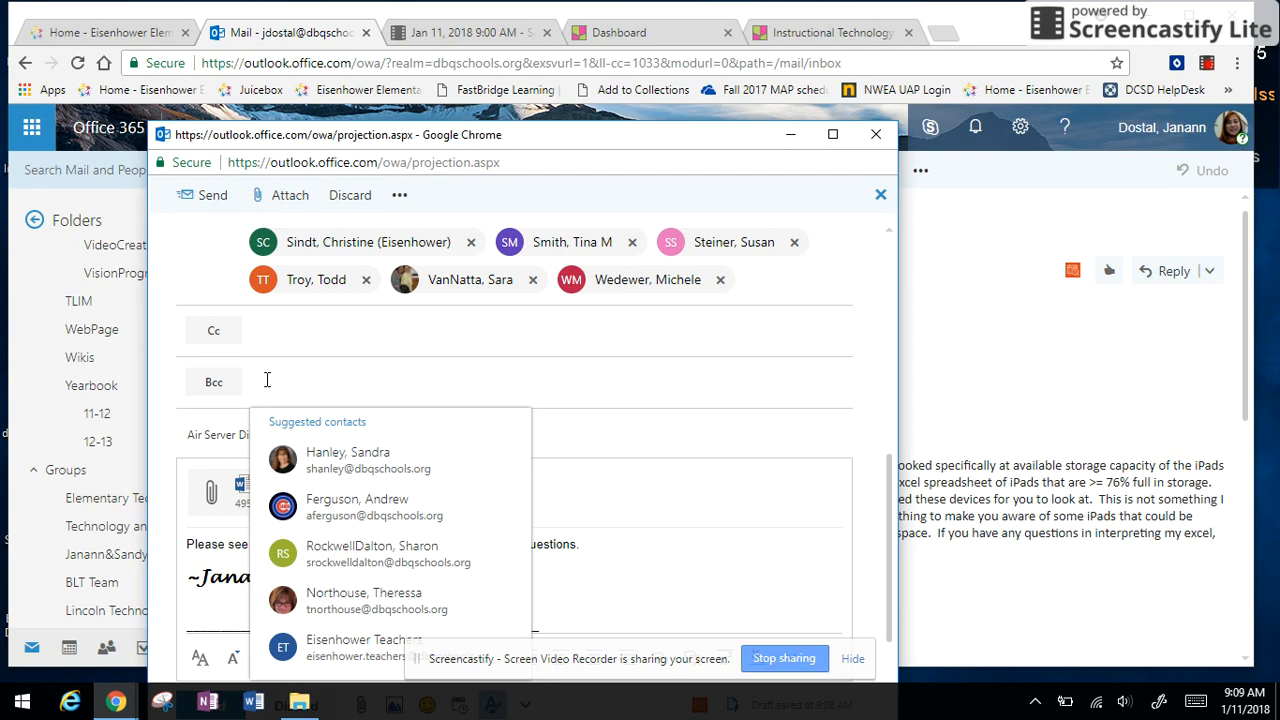
{"action": "left_click", "coordinate": [316, 334]}
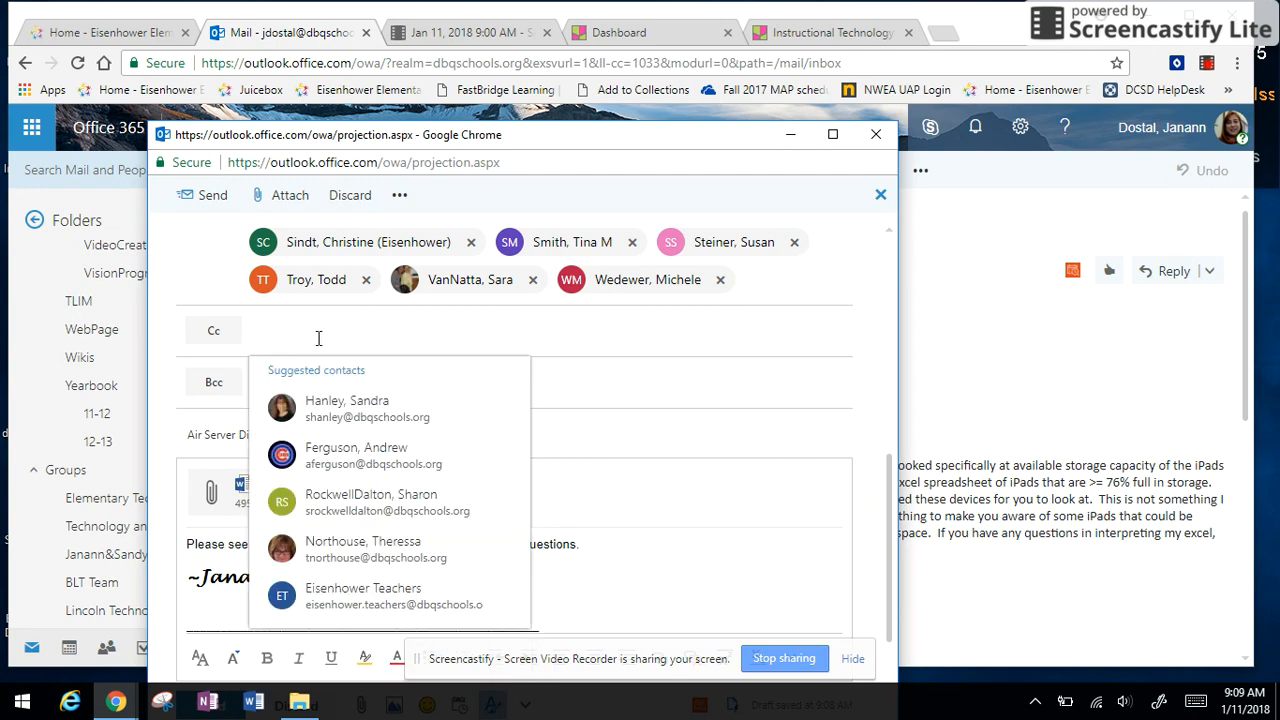
{"action": "scroll", "coordinate": [870, 295], "scroll_direction": "up", "scroll_amount": 10}
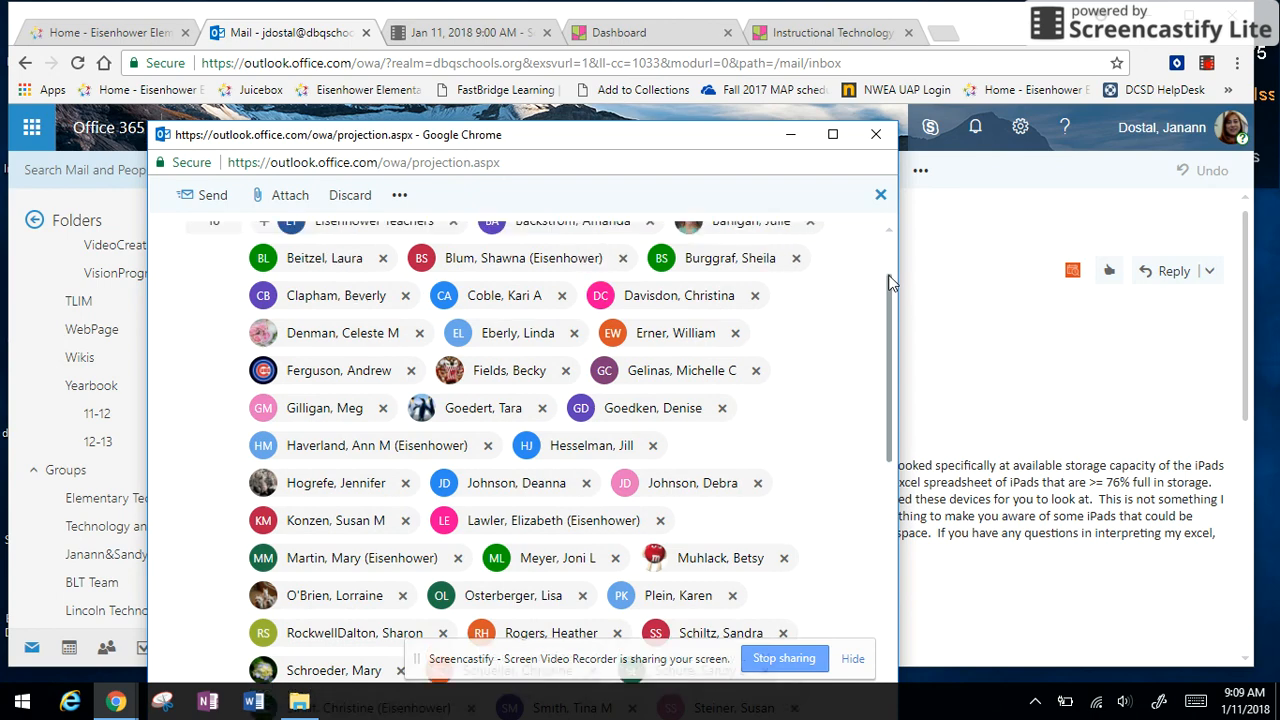
{"action": "left_click_drag", "start_coordinate": [891, 250], "coordinate": [863, 517]}
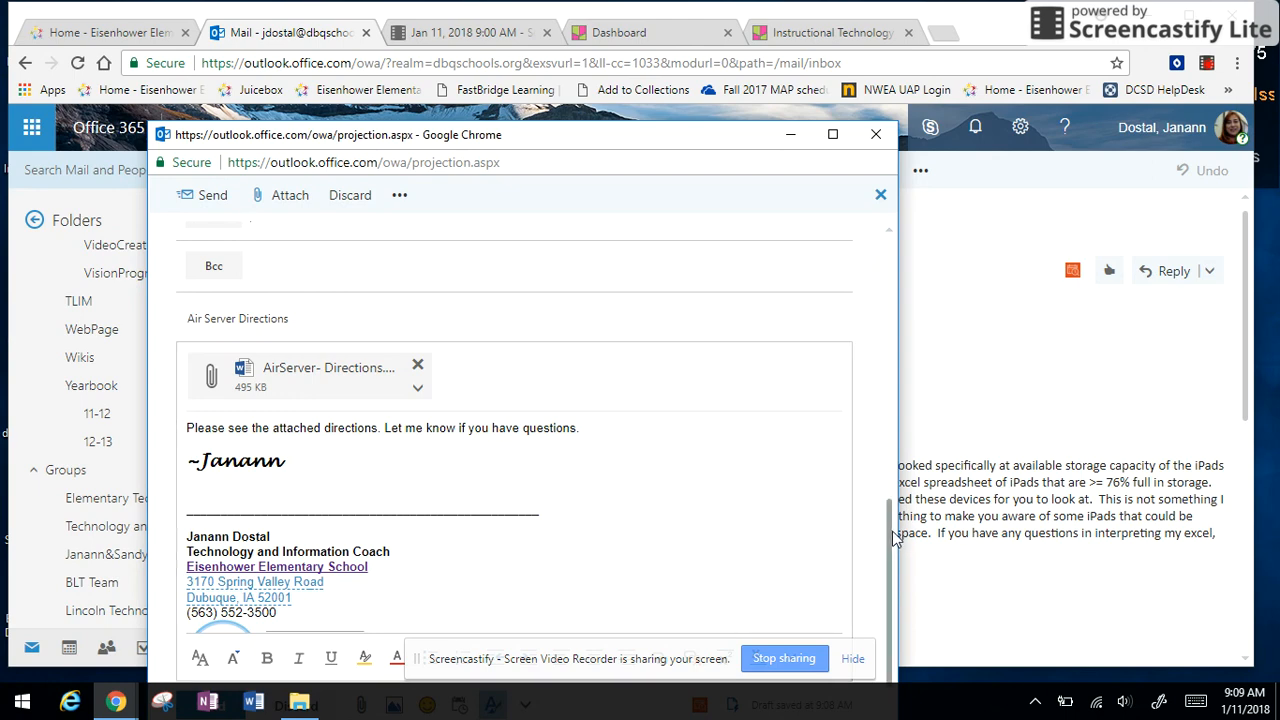
{"action": "left_click_drag", "start_coordinate": [893, 535], "coordinate": [910, 269]}
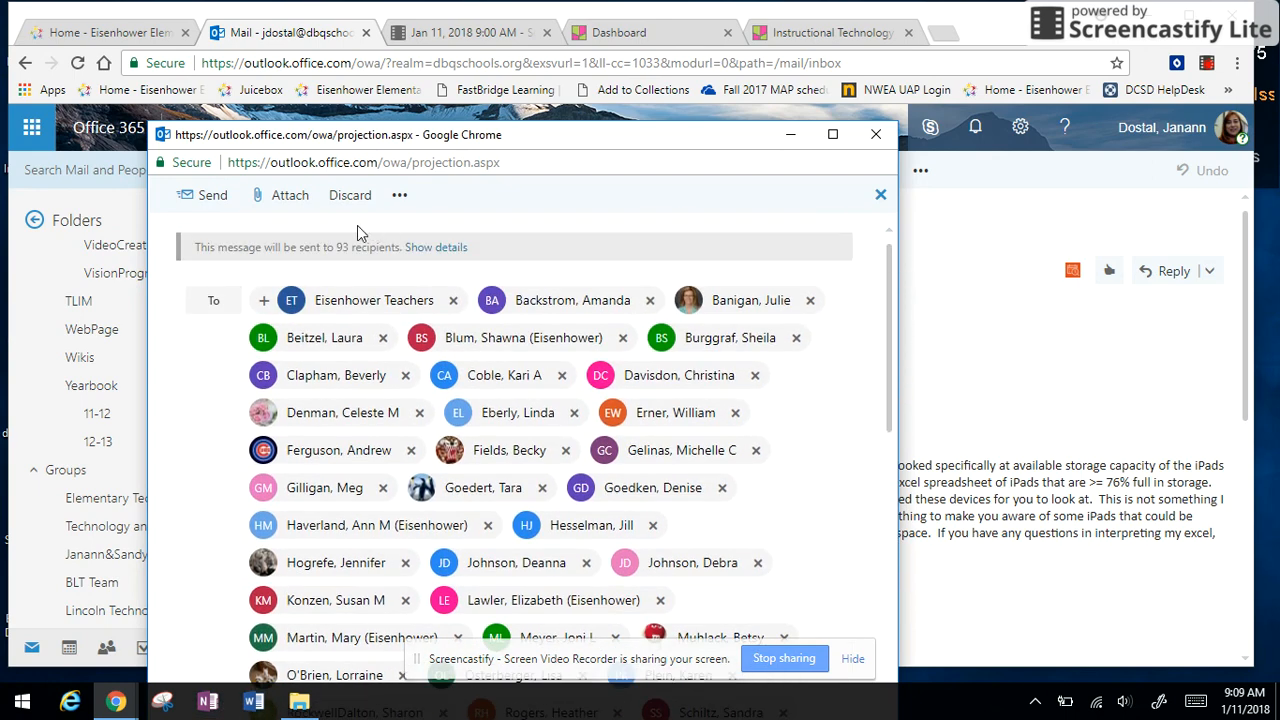